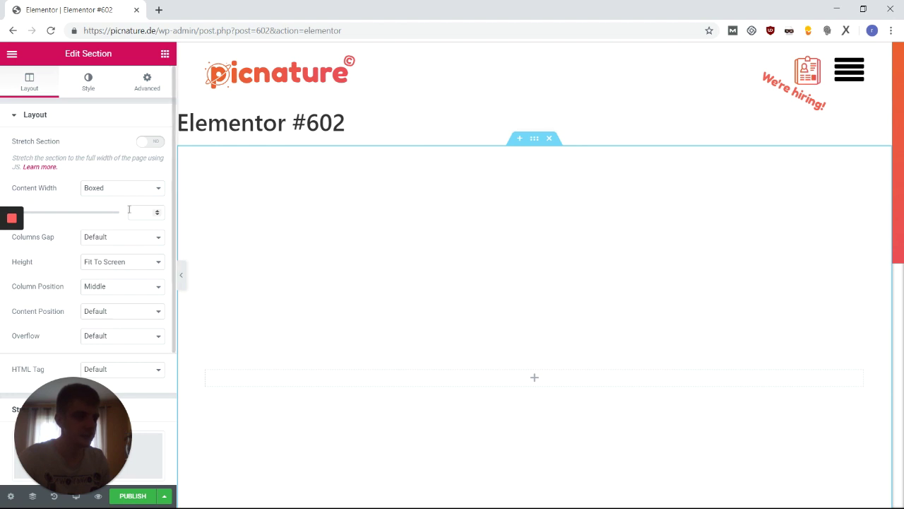
# - Add an outline box shadow with a blur of 27 and vertical offset 0 to the icon box's column
pyautogui.scroll(-3, 396, 248)
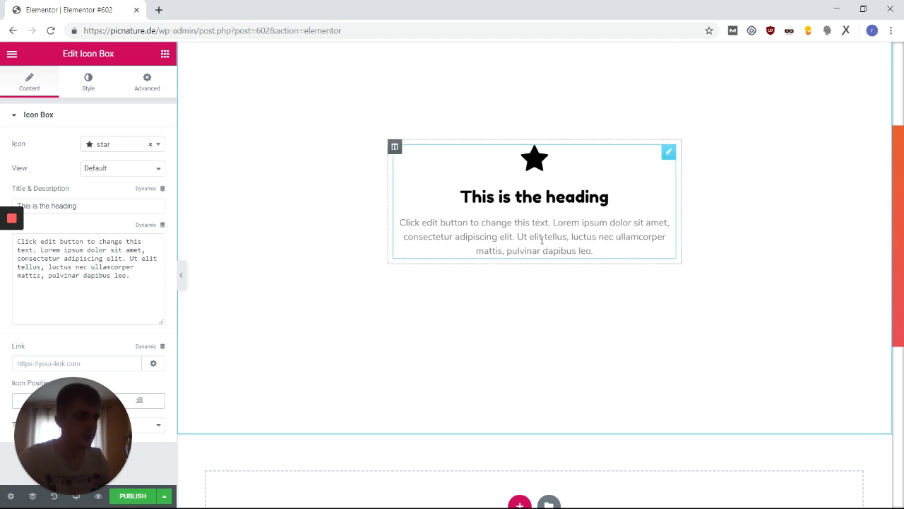
pyautogui.click(396, 149)
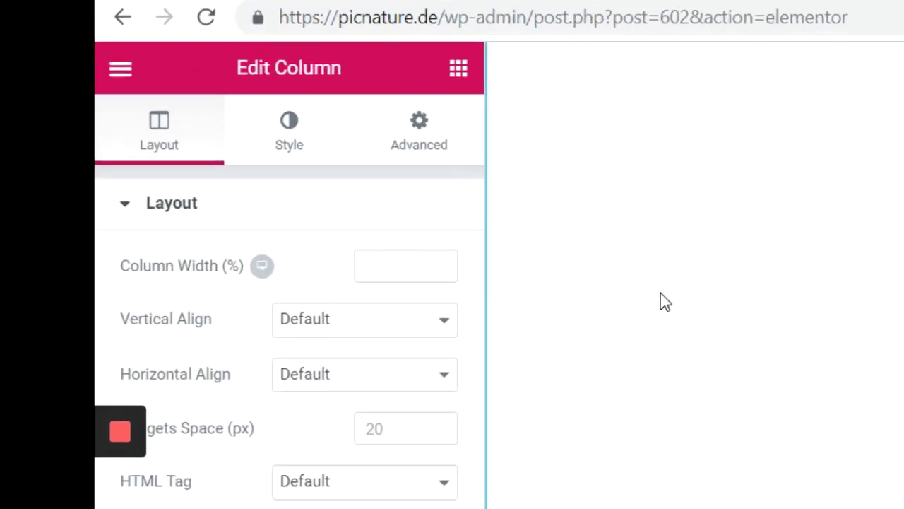
pyautogui.click(293, 119)
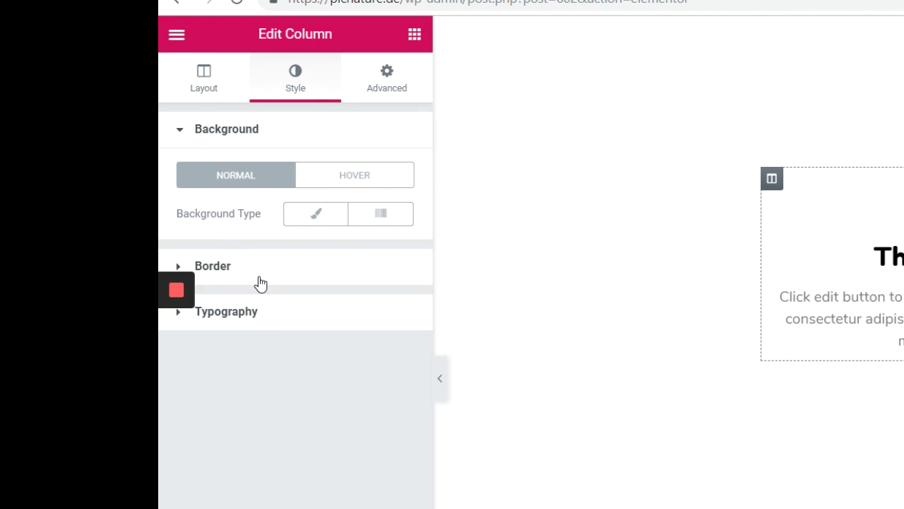
pyautogui.click(233, 376)
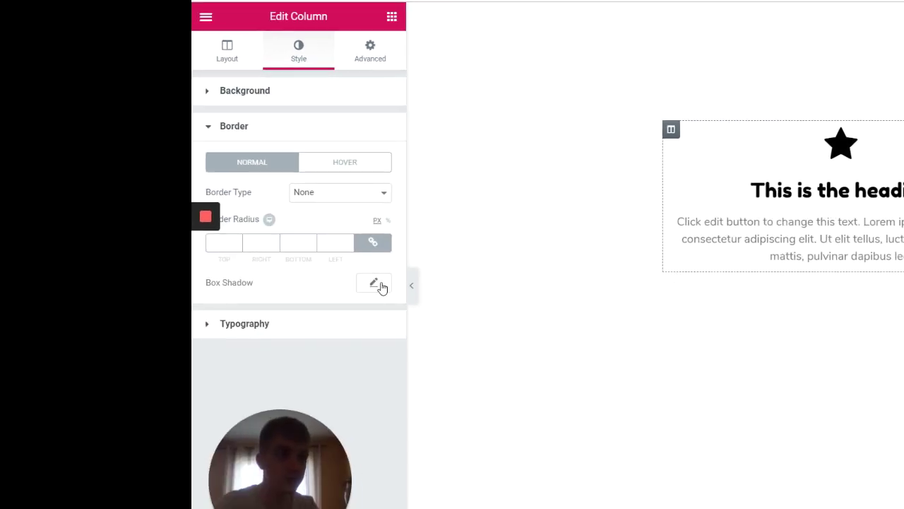
pyautogui.click(374, 282)
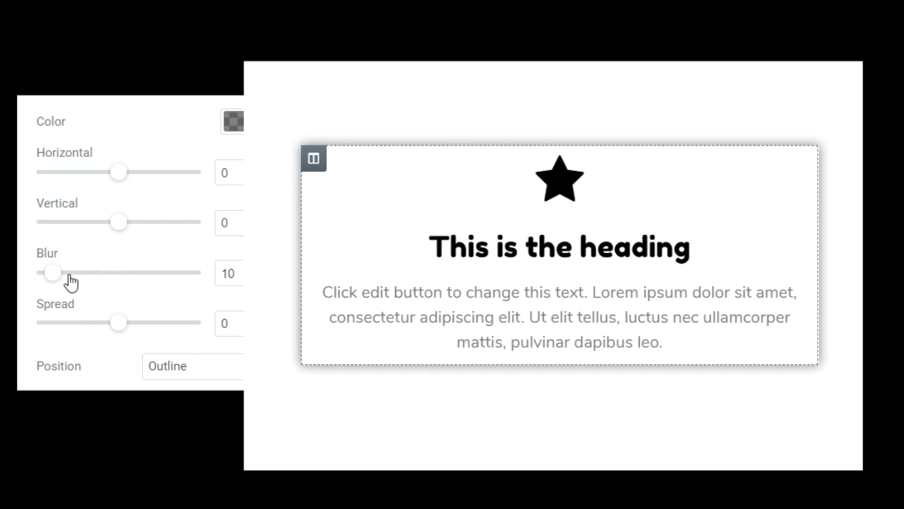
pyautogui.moveTo(52, 279); pyautogui.dragTo(80, 287)
pyautogui.moveTo(117, 231)
pyautogui.mouseDown()
pyautogui.moveTo(144, 234)
pyautogui.moveTo(118, 236)
pyautogui.mouseUp()
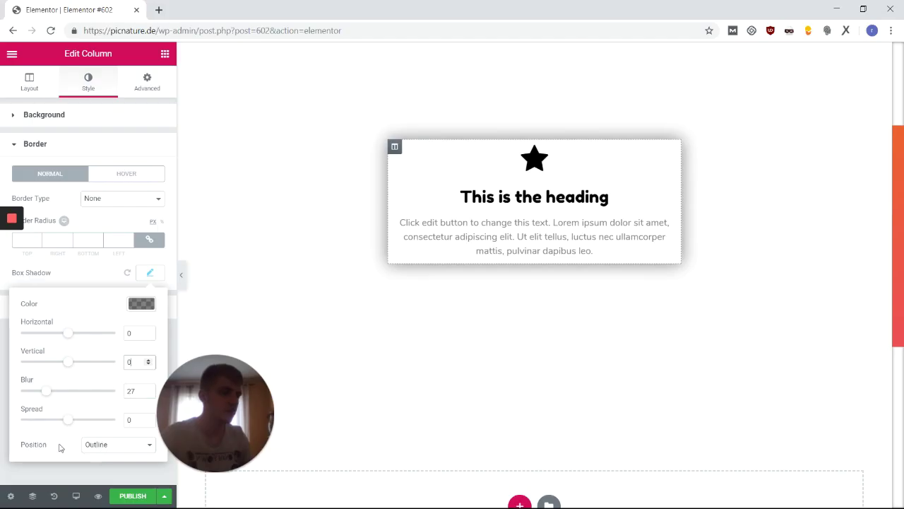
# - Try the Inset position for the column's box shadow, and return it to Outline
pyautogui.click(42, 452)
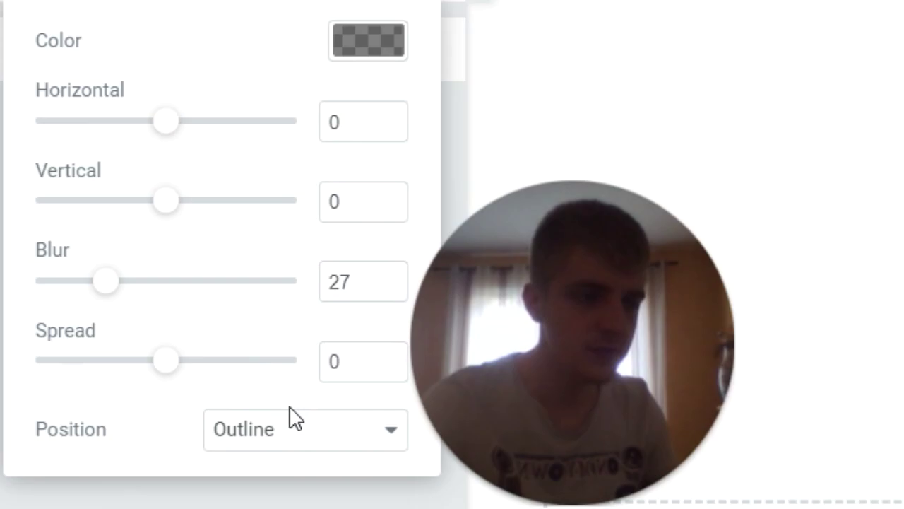
pyautogui.click(113, 445)
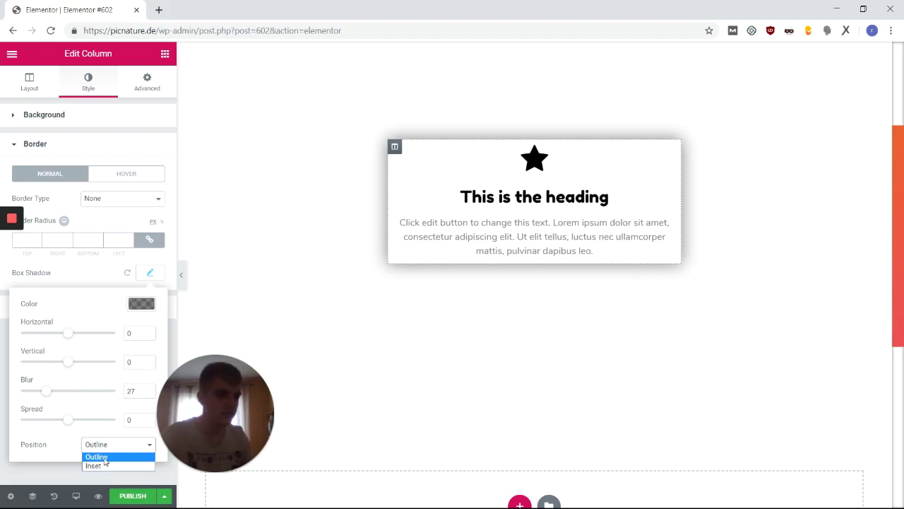
pyautogui.click(104, 466)
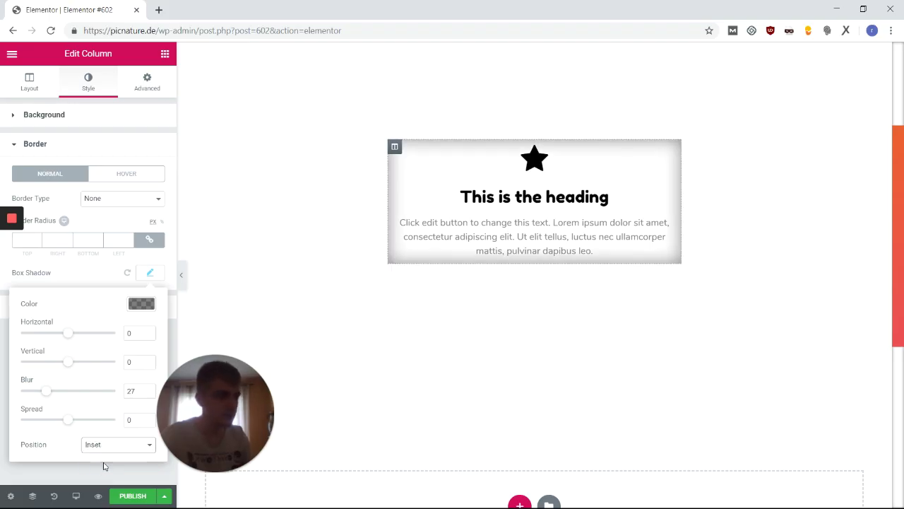
pyautogui.click(114, 455)
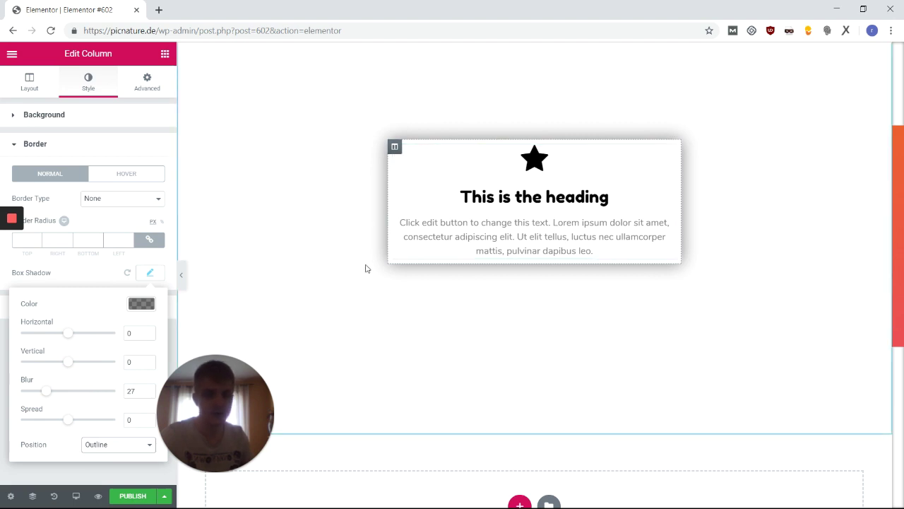
# - Add a new section with two equal columns below the icon box section
pyautogui.scroll(-4, 365, 268)
pyautogui.click(513, 216)
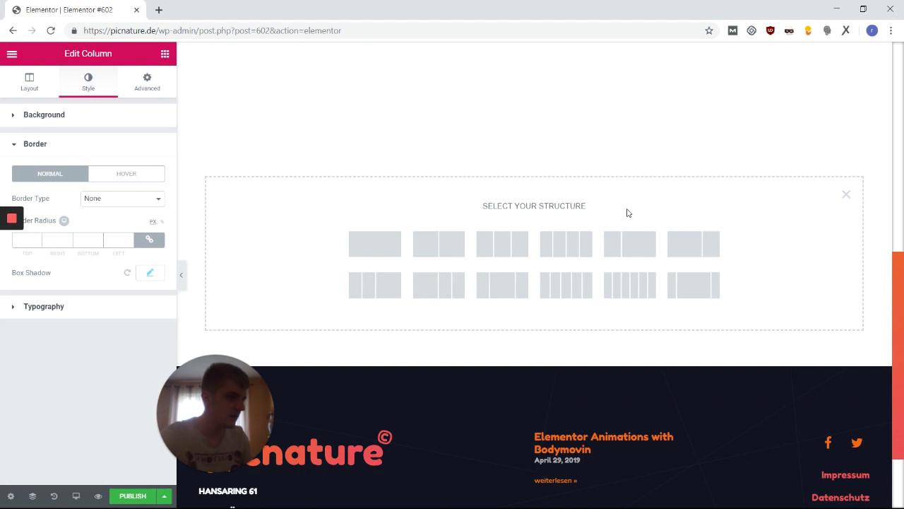
pyautogui.click(459, 258)
pyautogui.scroll(1, 486, 229)
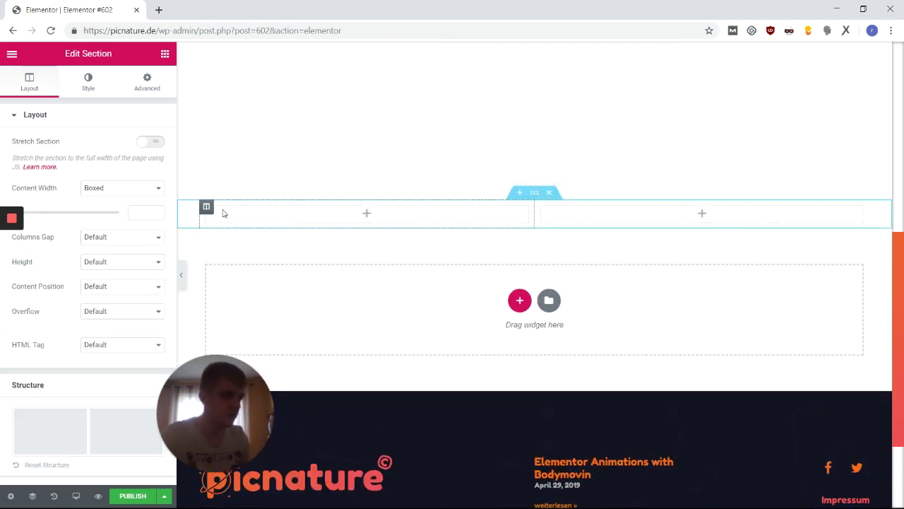
# - Open the box shadow settings for the first column of the new two-column section
pyautogui.click(206, 206)
pyautogui.click(84, 81)
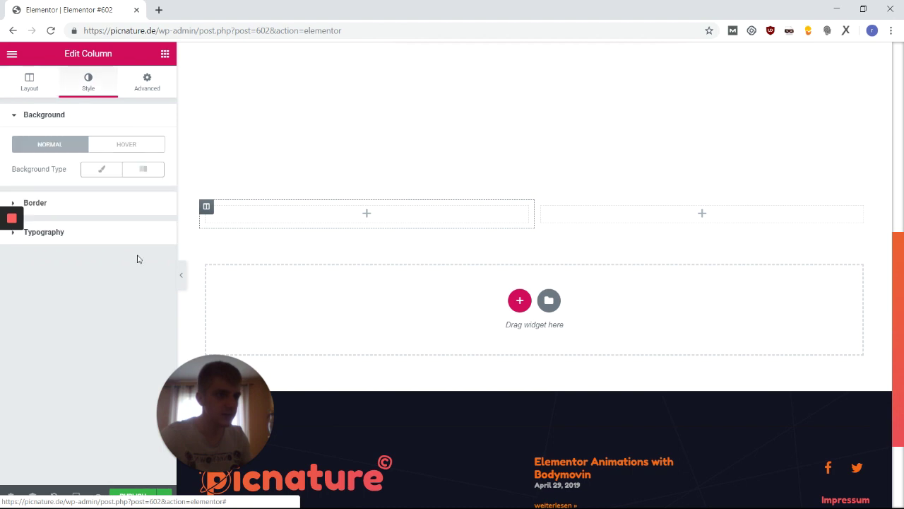
pyautogui.click(149, 274)
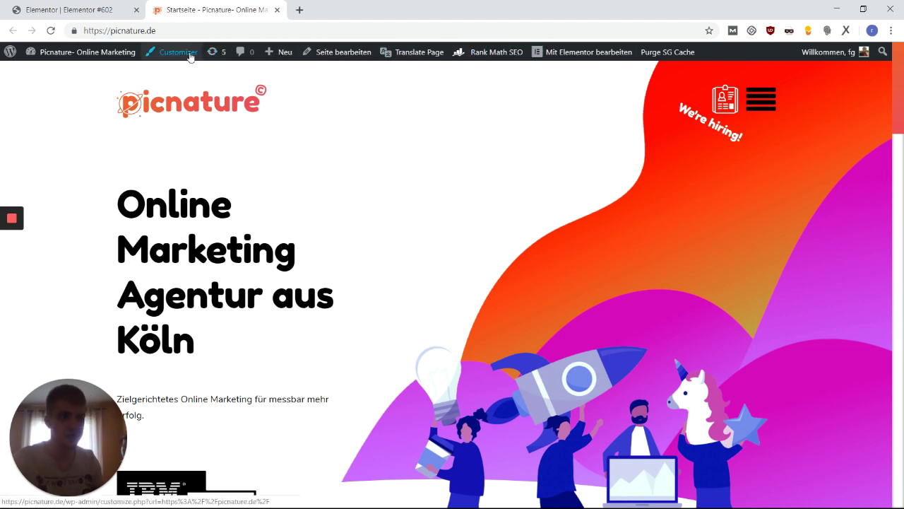
# - Open the site's Additional CSS in the WordPress Customizer, at the end of the existing code
pyautogui.click(173, 52)
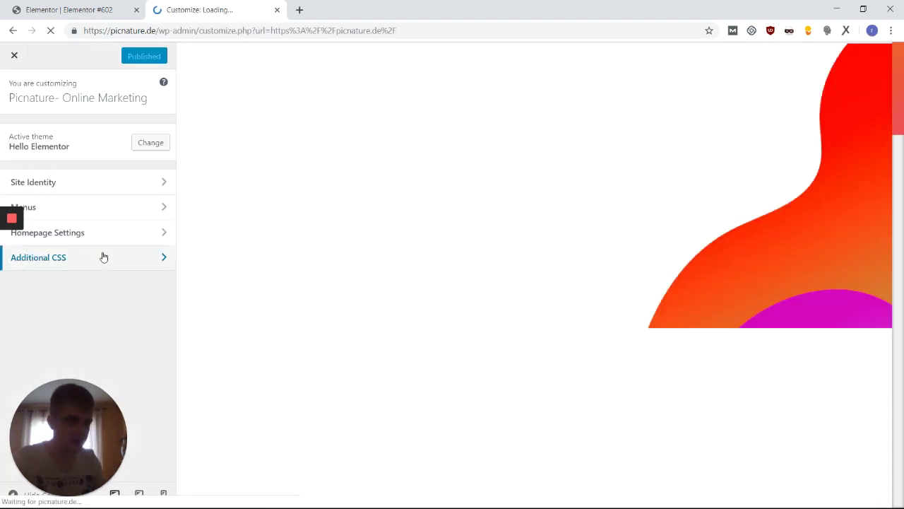
pyautogui.click(101, 256)
pyautogui.scroll(-12, 101, 237)
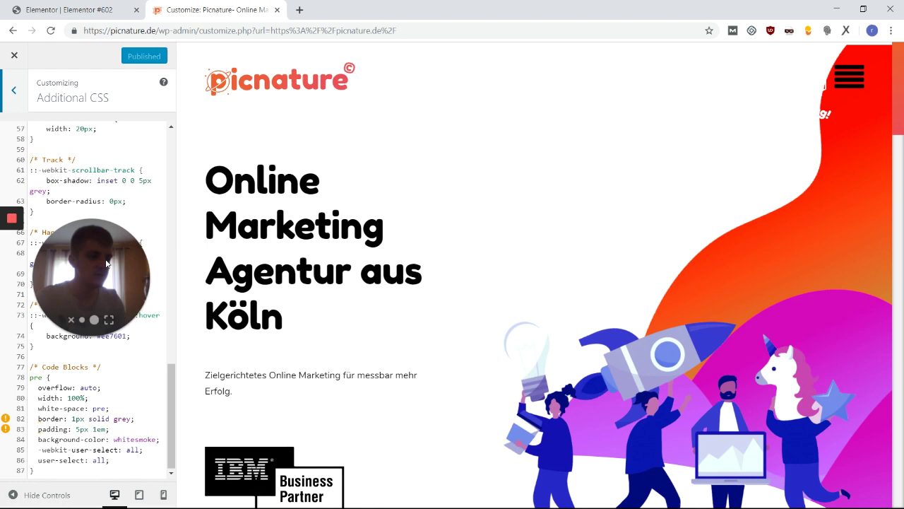
# - Start a new .boxshadow1 class rule after the last rule in the Additional CSS
pyautogui.click(125, 471)
pyautogui.press('Return')
pyautogui.press('Return')
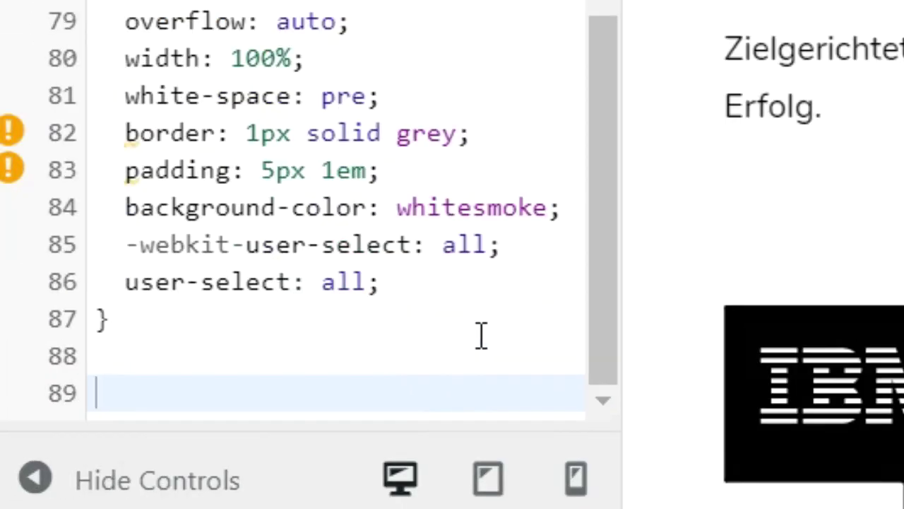
pyautogui.write('.boxshow')
pyautogui.press('BackSpace')
pyautogui.press('BackSpace')
pyautogui.press('BackSpace')
pyautogui.press('BackSpace')
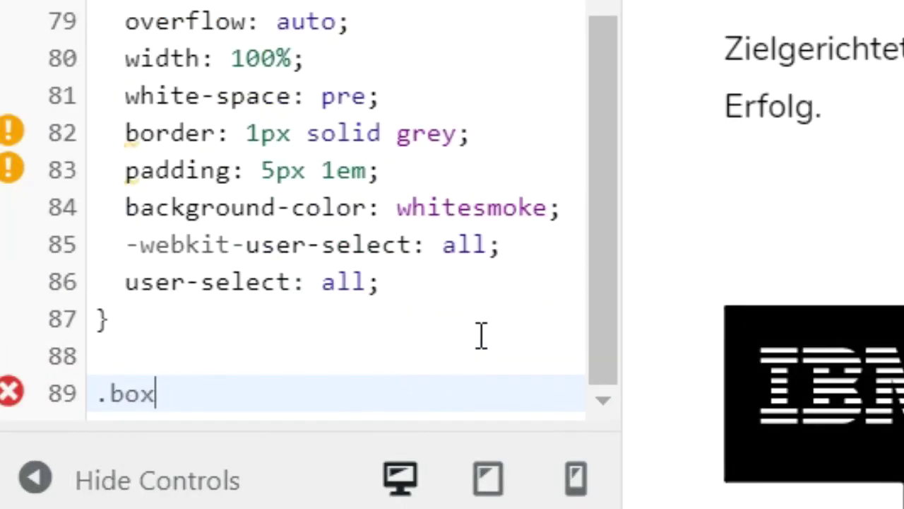
pyautogui.write('shadow1')
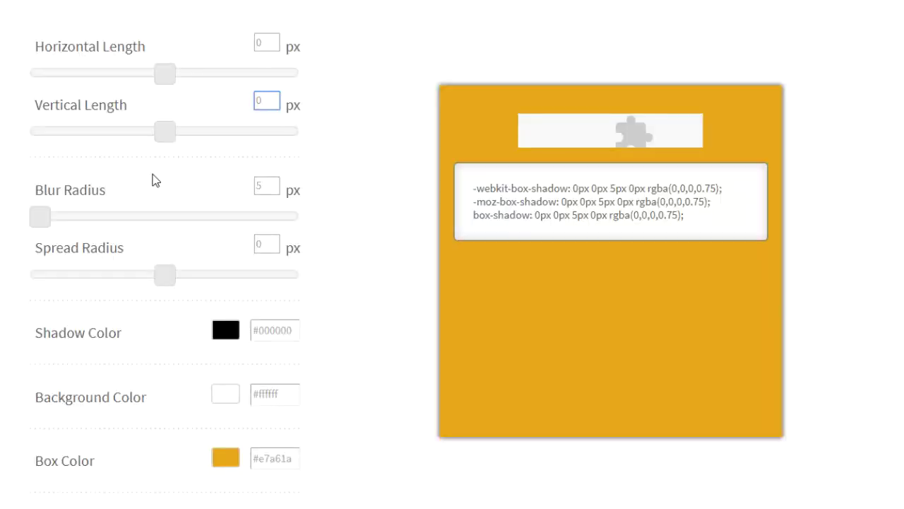
# - In the CSSmatic box shadow generator, set both lengths to 0 px, blur 91 px, spread -7 px, shadow colour #de00de and opacity 0.8
pyautogui.moveTo(40, 217); pyautogui.dragTo(119, 223)
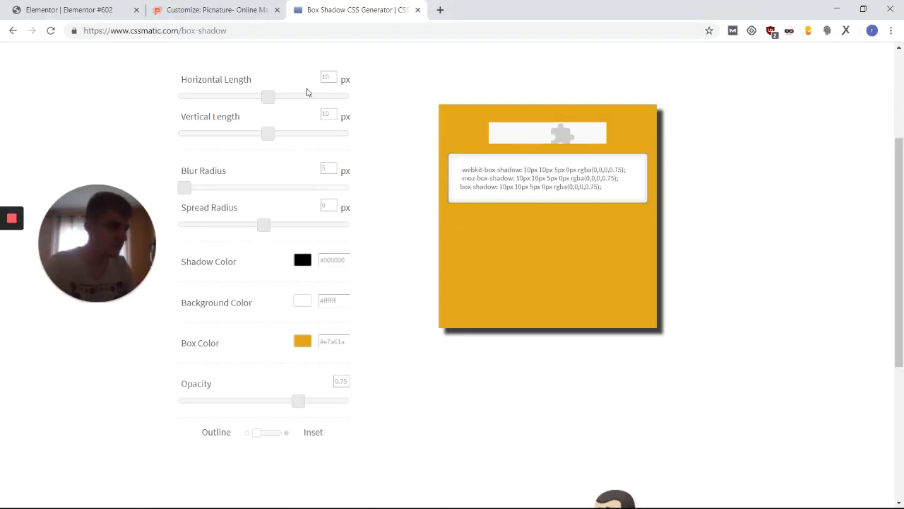
pyautogui.doubleClick(326, 78)
pyautogui.write('0')
pyautogui.doubleClick(328, 115)
pyautogui.write('0')
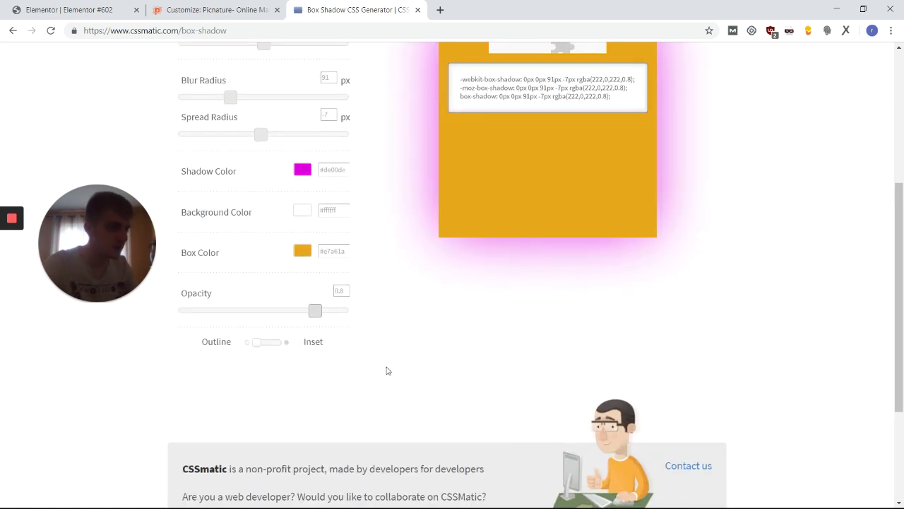
# - Copy the three generated box-shadow lines into the .boxshadow1 rule in the Customizer's Additional CSS
pyautogui.scroll(2, 386, 370)
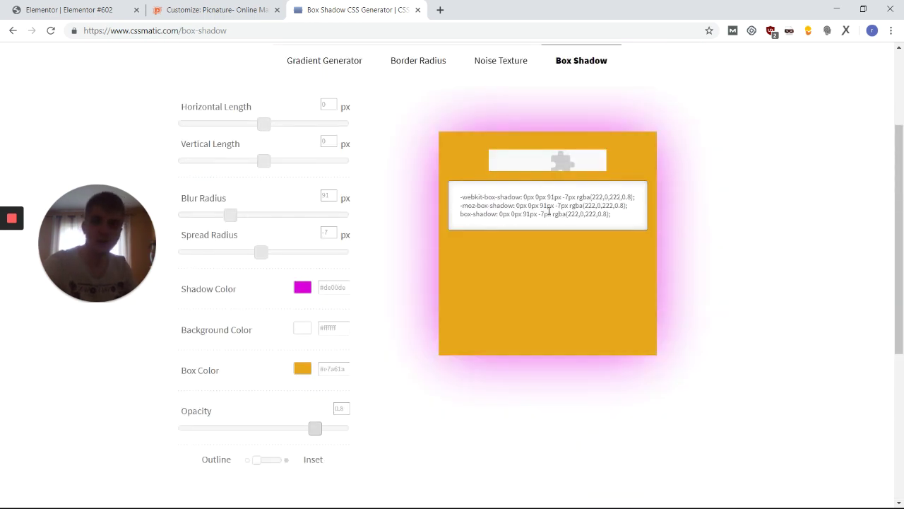
pyautogui.tripleClick(527, 206)
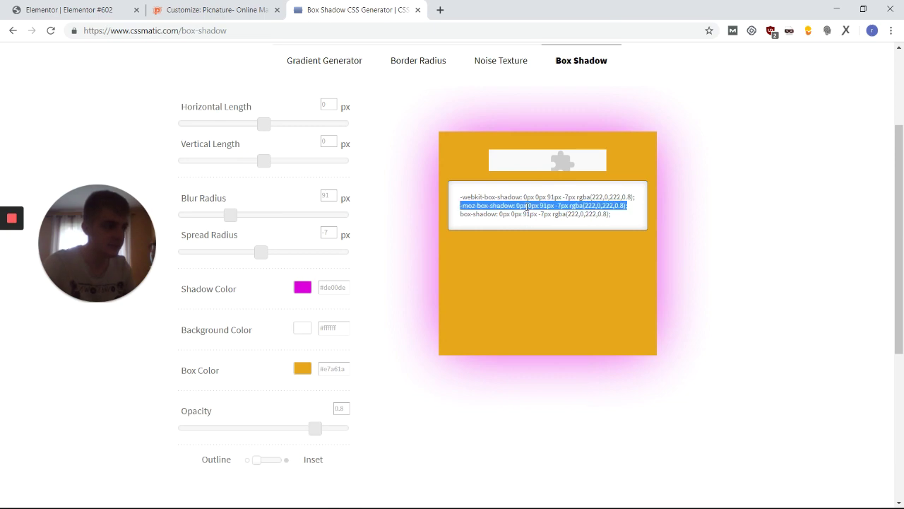
pyautogui.moveTo(610, 216); pyautogui.dragTo(458, 188)
pyautogui.hotkey('ctrl', 'c')
pyautogui.click(212, 10)
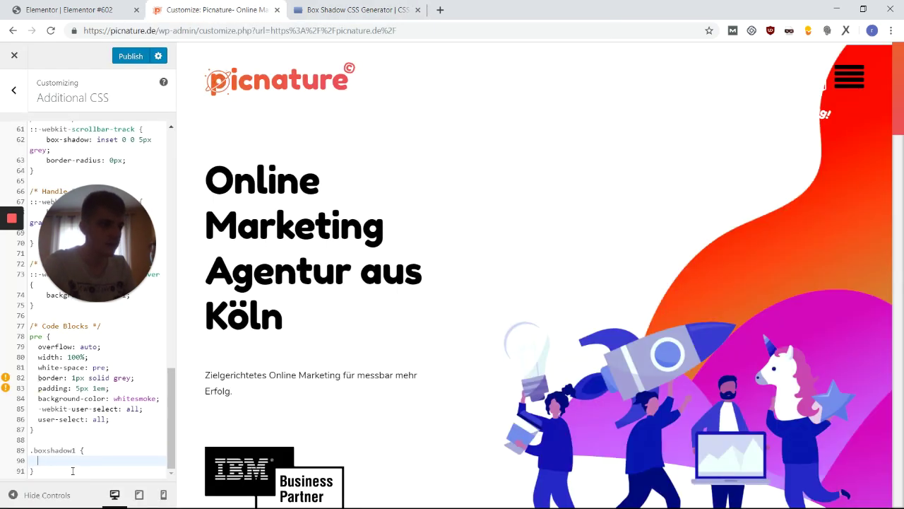
pyautogui.hotkey('ctrl', 'v')
pyautogui.click(84, 432)
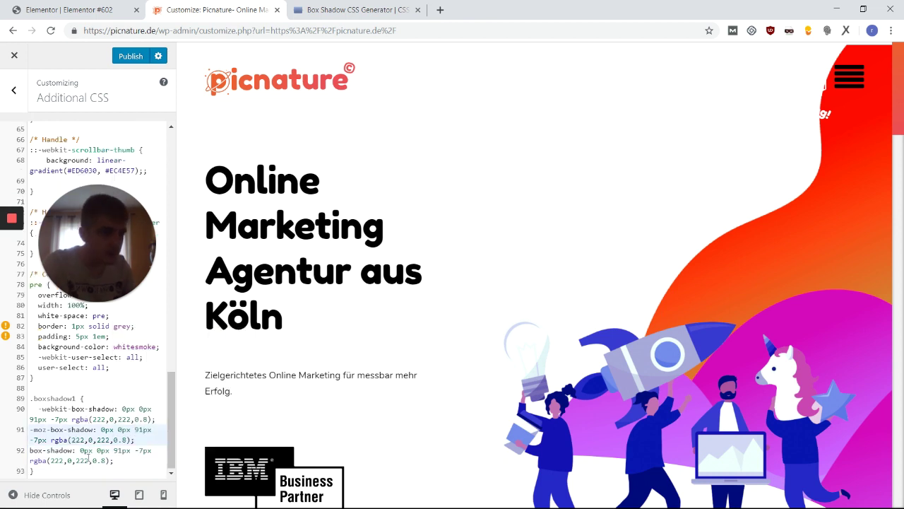
# - Publish the Additional CSS with the .boxshadow1 class and close the Customizer
pyautogui.moveTo(76, 398); pyautogui.dragTo(29, 399)
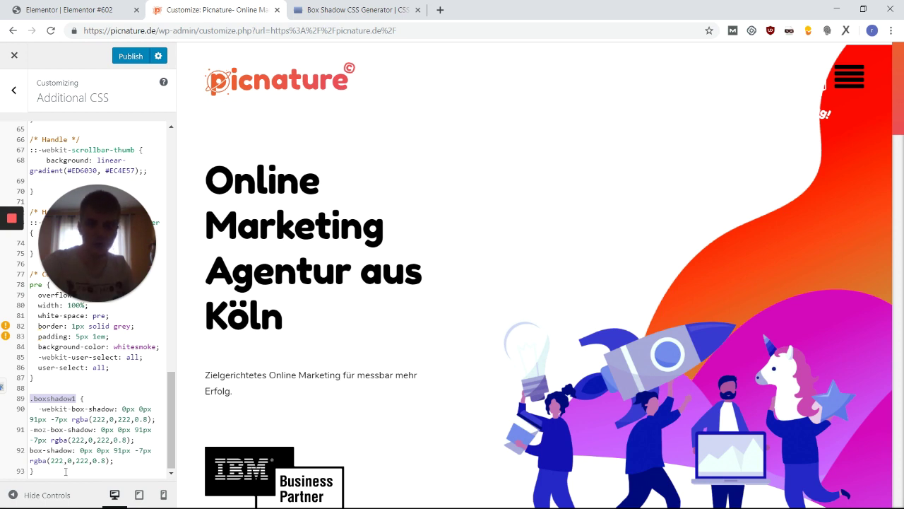
pyautogui.click(127, 57)
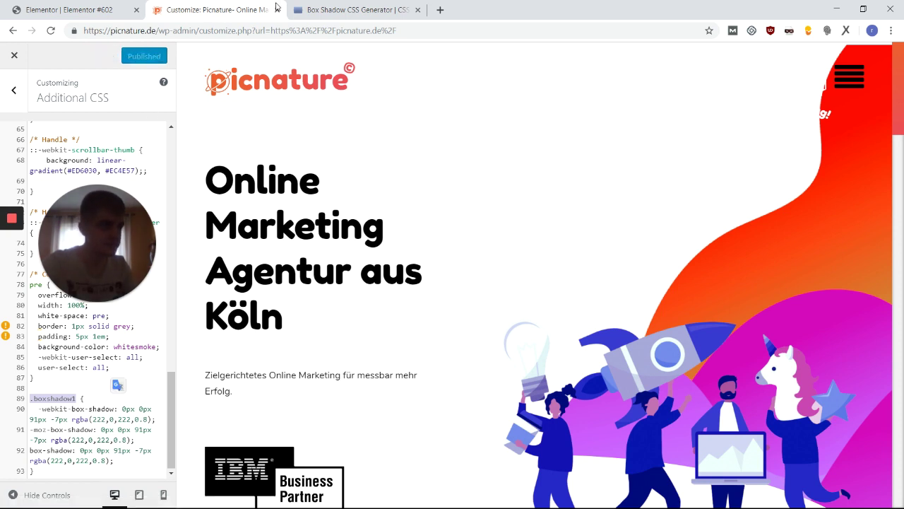
pyautogui.click(279, 9)
# - Back in the Elementor editor, reset the icon box column's box shadow to default
pyautogui.click(92, 9)
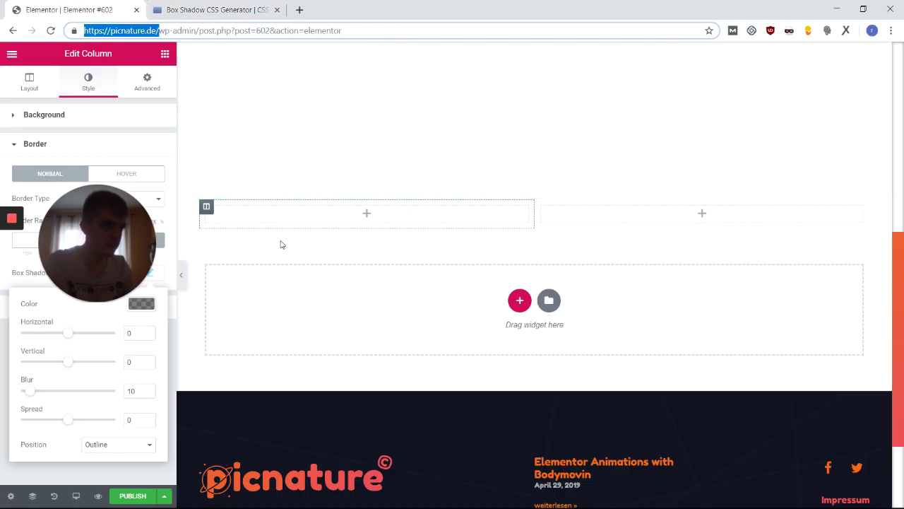
pyautogui.scroll(4, 405, 283)
pyautogui.click(393, 147)
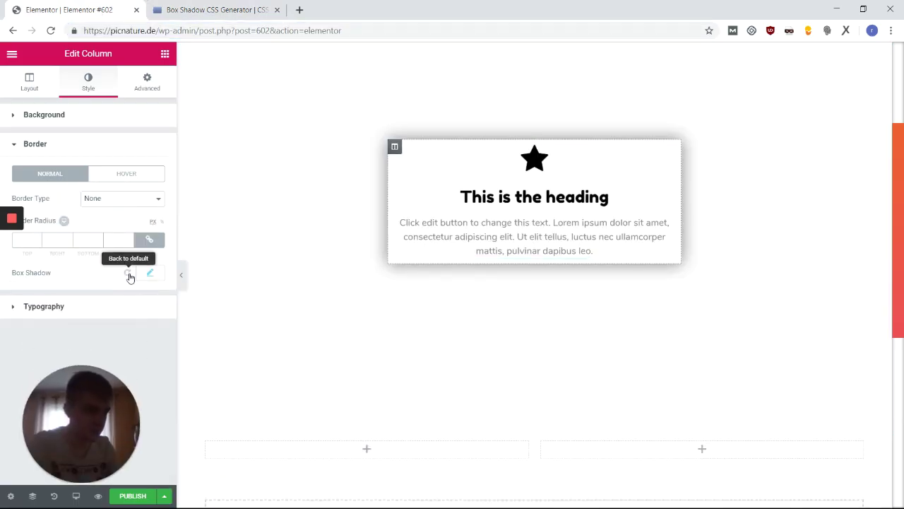
# - Assign the CSS class boxshadow1 to the icon box's column
pyautogui.click(172, 86)
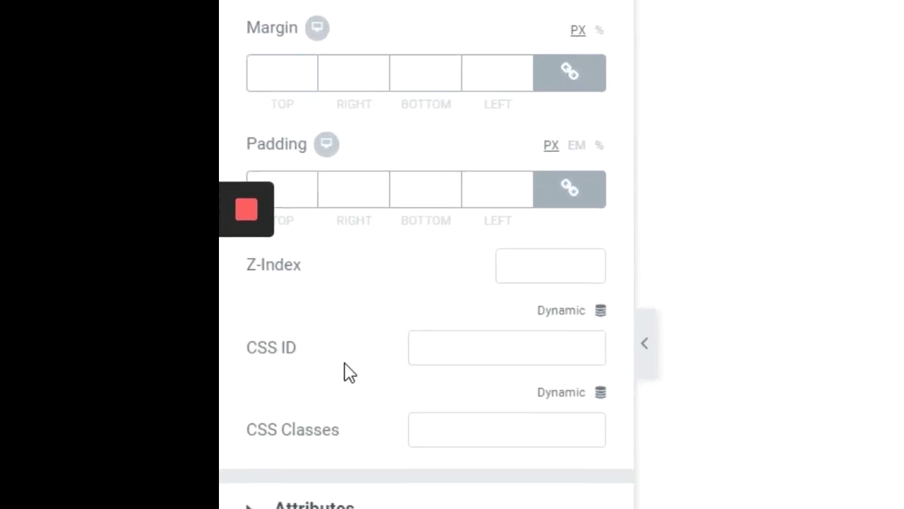
pyautogui.click(104, 330)
pyautogui.click(459, 375)
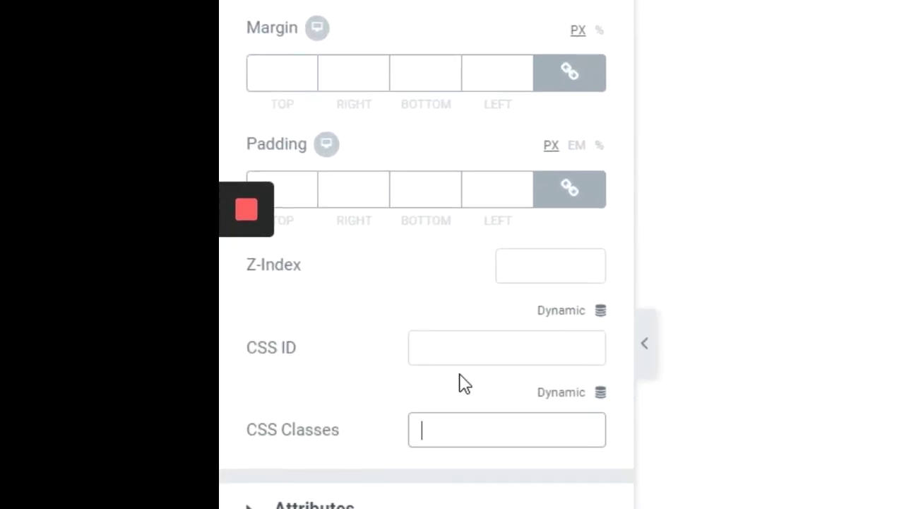
pyautogui.write('boxshado')
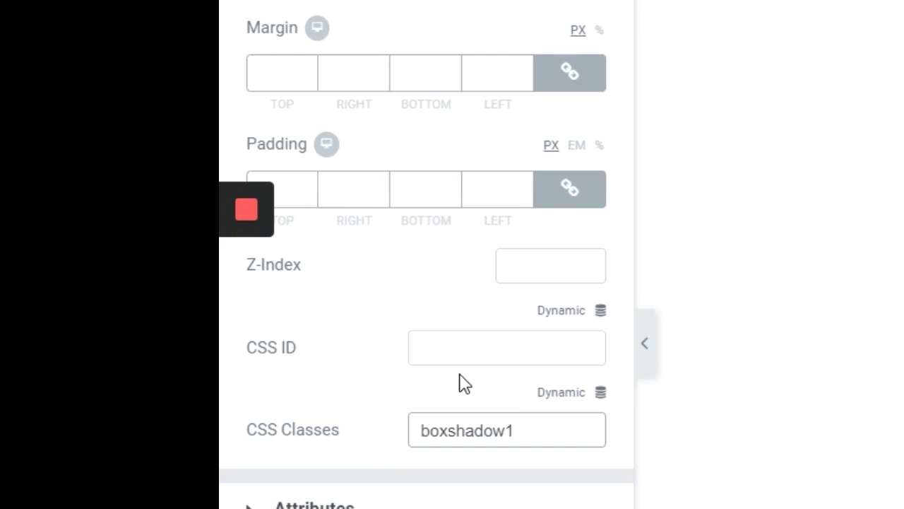
pyautogui.write('w1')
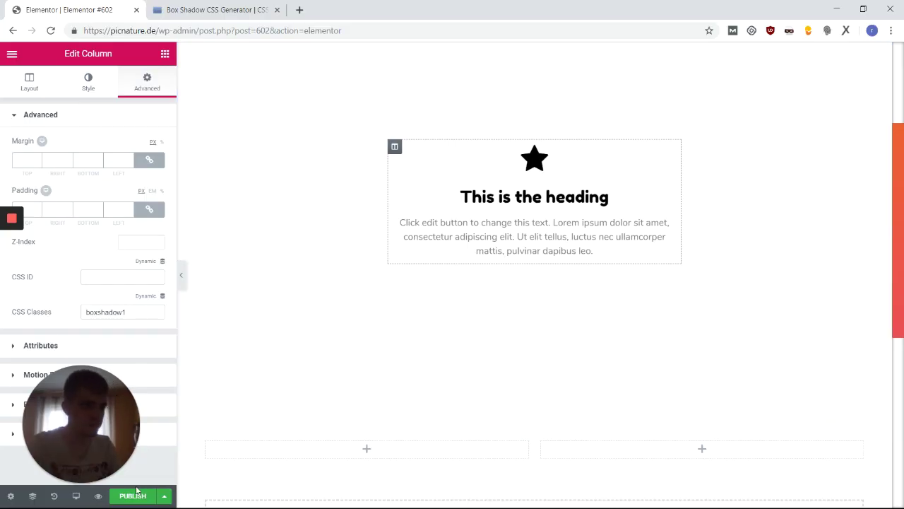
# - Publish the Elementor page and reload the editor to load the new CSS
pyautogui.click(135, 495)
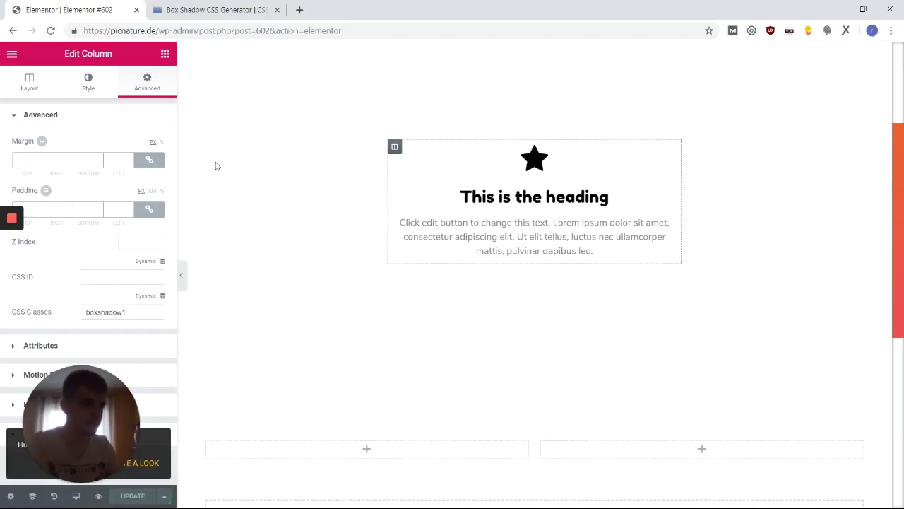
pyautogui.press('F5')
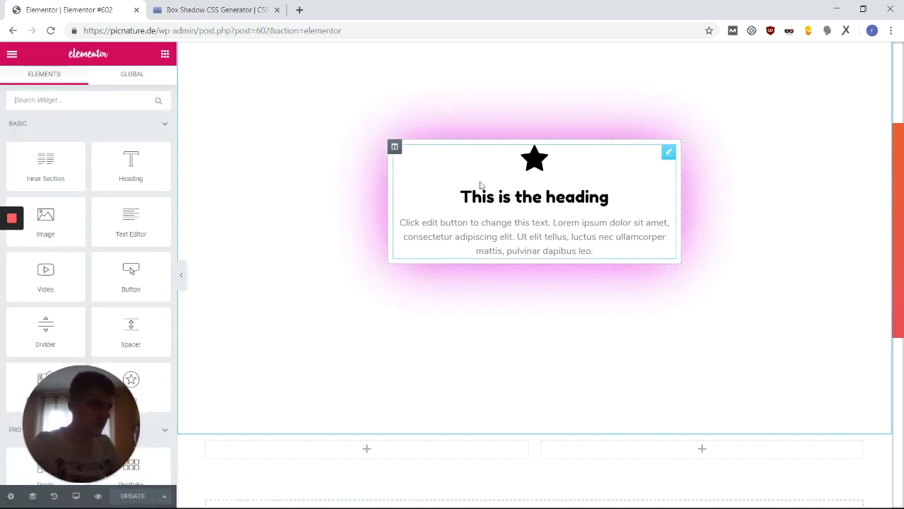
# - Copy the class boxshadow1 from the icon box column's CSS classes and remove it from the column
pyautogui.click(394, 147)
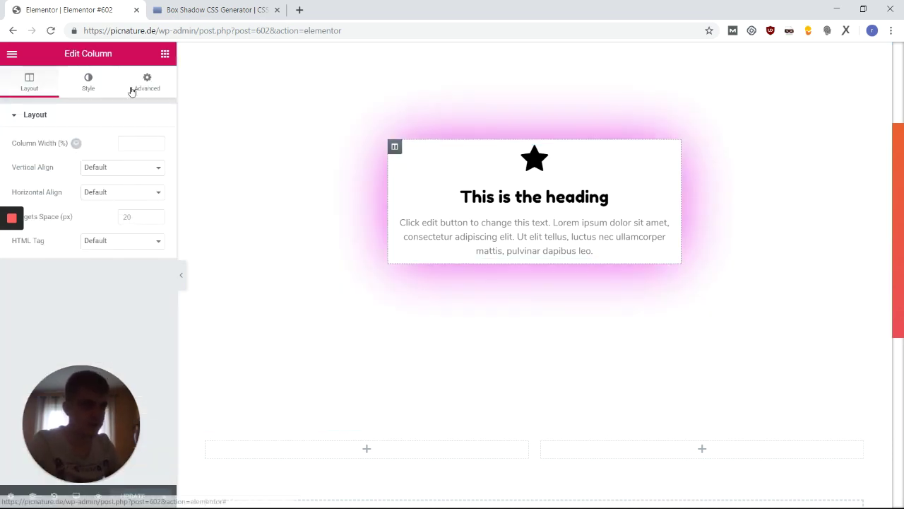
pyautogui.click(132, 86)
pyautogui.click(127, 312)
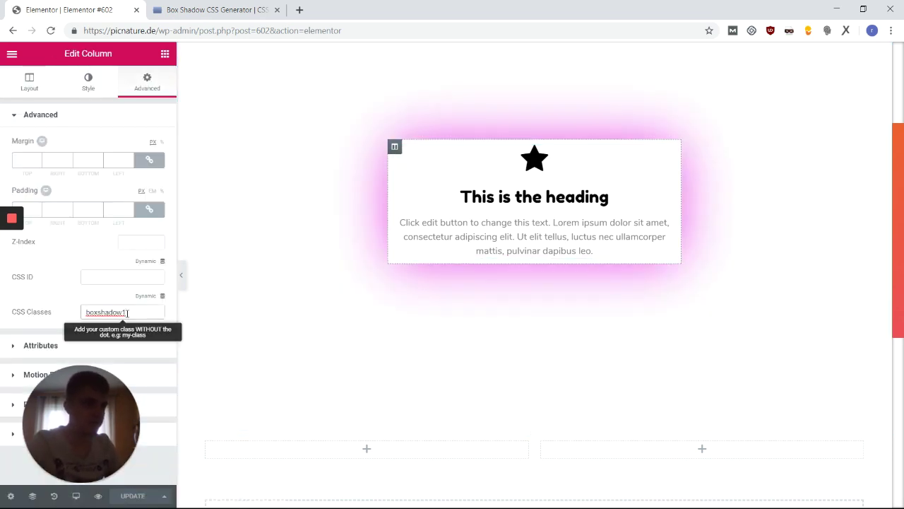
pyautogui.doubleClick(127, 313)
pyautogui.hotkey('ctrl', 'c')
pyautogui.press('BackSpace')
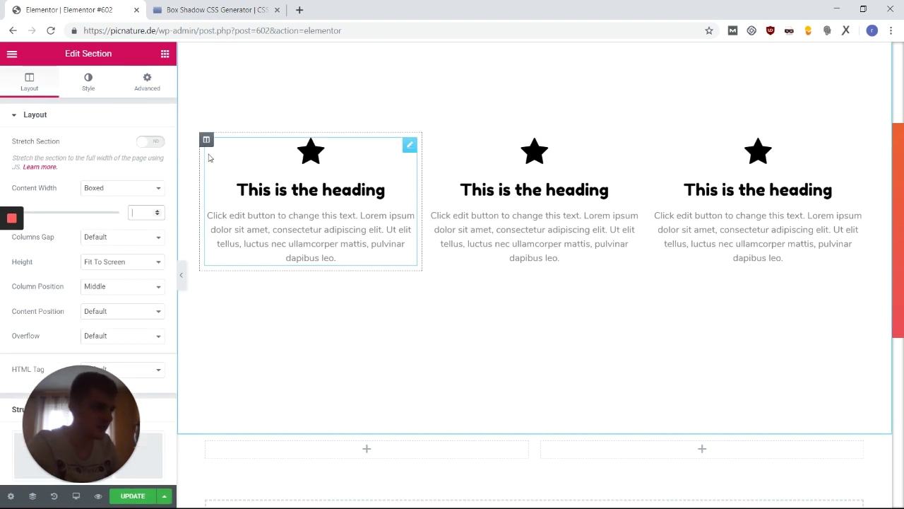
# - Assign the CSS class boxshadow1 to each of the three icon box columns
pyautogui.click(207, 139)
pyautogui.click(104, 311)
pyautogui.hotkey('ctrl', 'v')
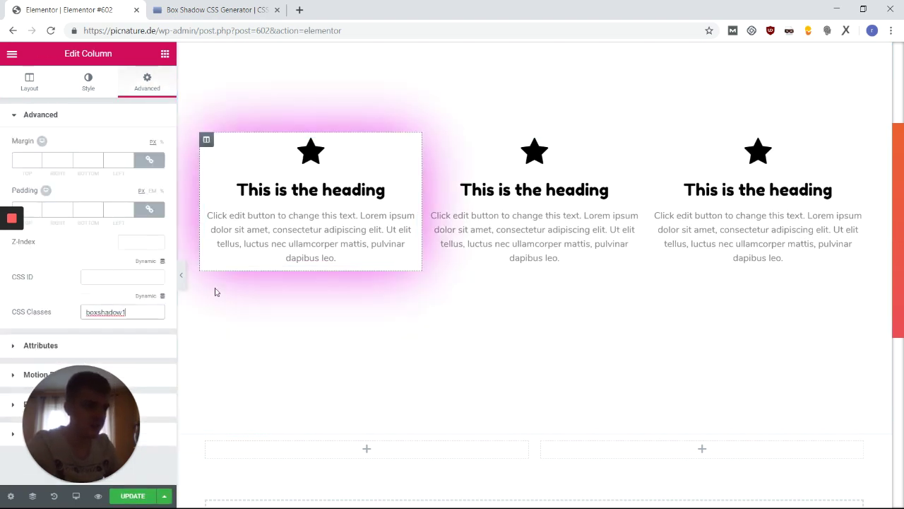
pyautogui.click(430, 139)
pyautogui.click(157, 82)
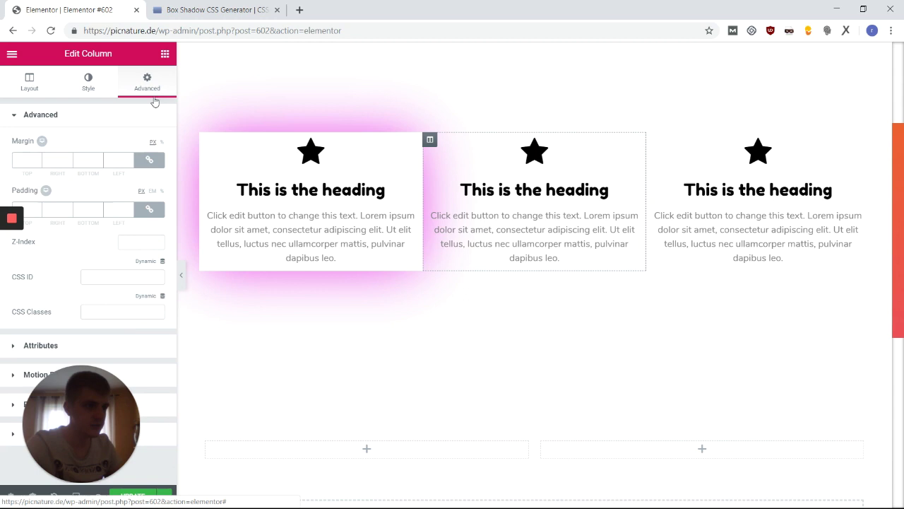
pyautogui.click(82, 312)
pyautogui.hotkey('ctrl', 'v')
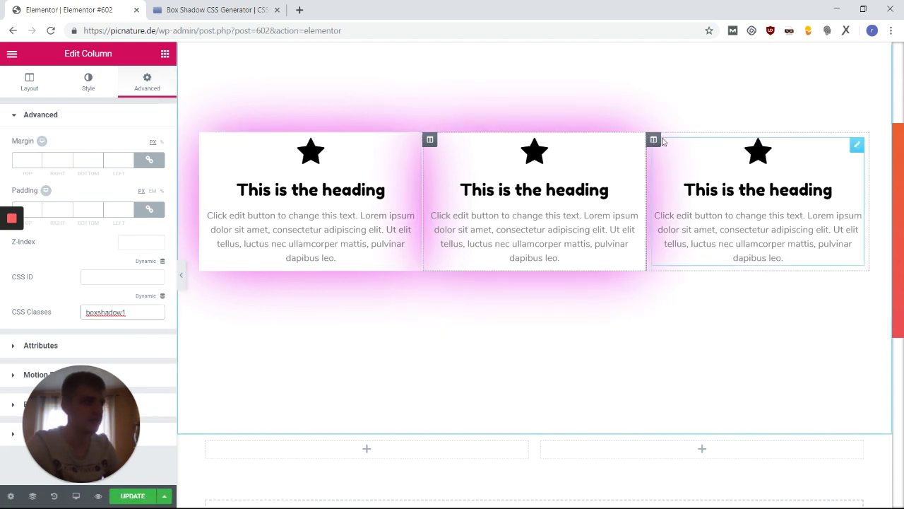
pyautogui.click(653, 139)
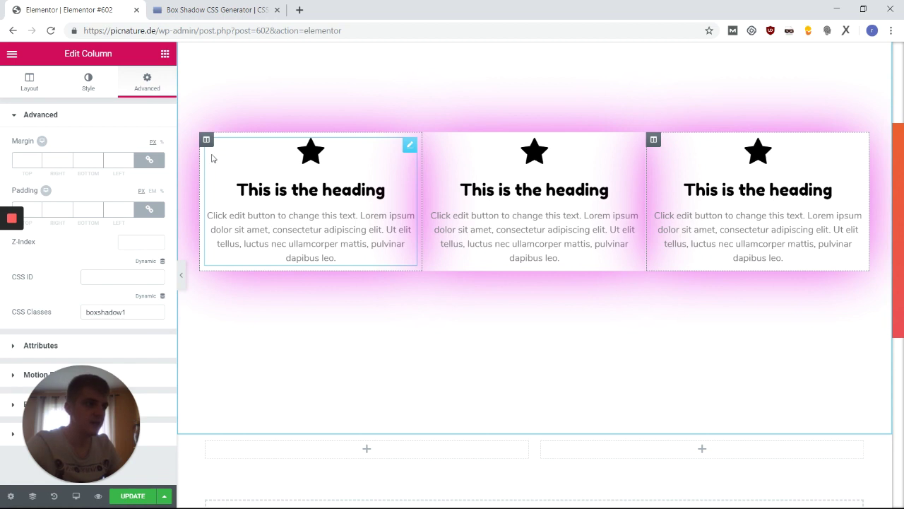
# - Clear the CSS class boxshadow1 from all three columns, copying it from the first column before removal
pyautogui.doubleClick(106, 311)
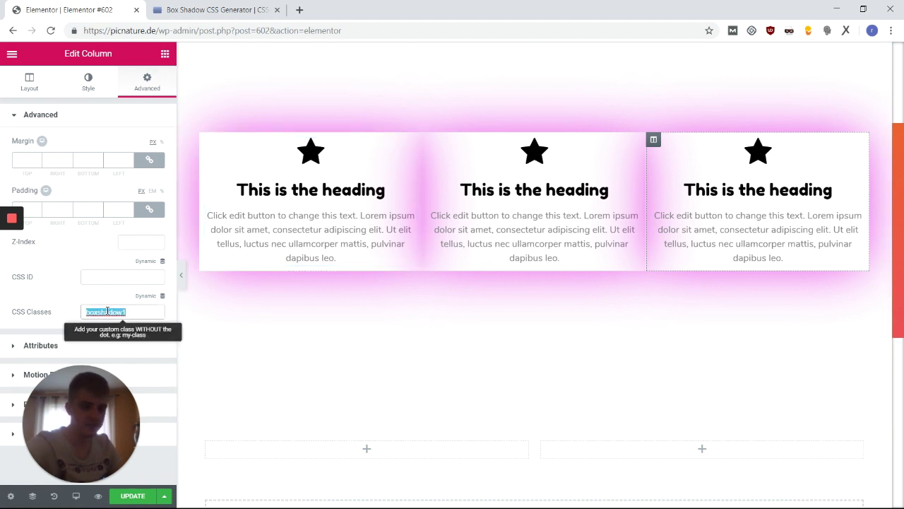
pyautogui.press('BackSpace')
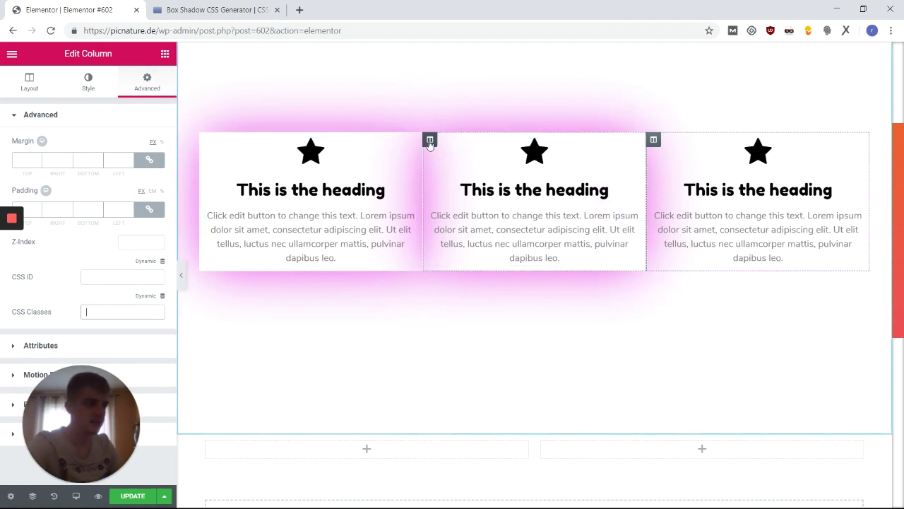
pyautogui.click(430, 141)
pyautogui.doubleClick(119, 312)
pyautogui.press('BackSpace')
pyautogui.click(207, 143)
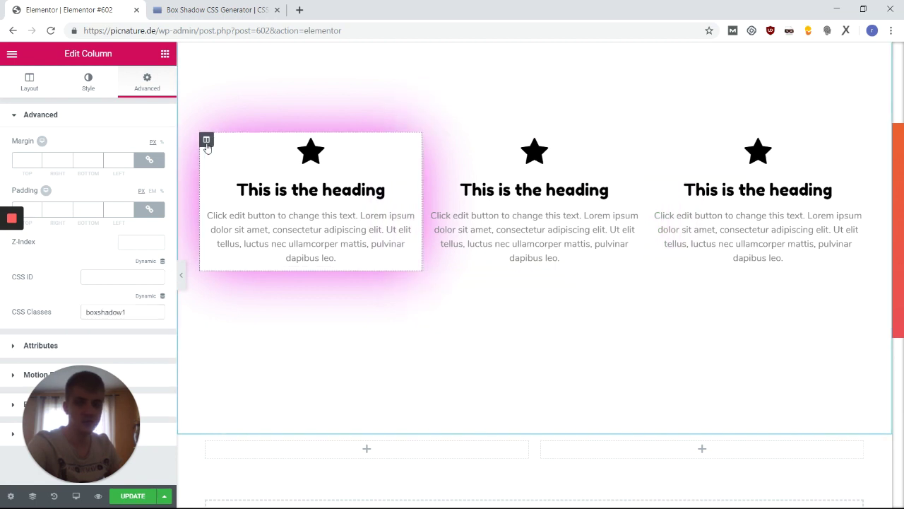
pyautogui.doubleClick(106, 311)
pyautogui.hotkey('ctrl', 'c')
pyautogui.press('BackSpace')
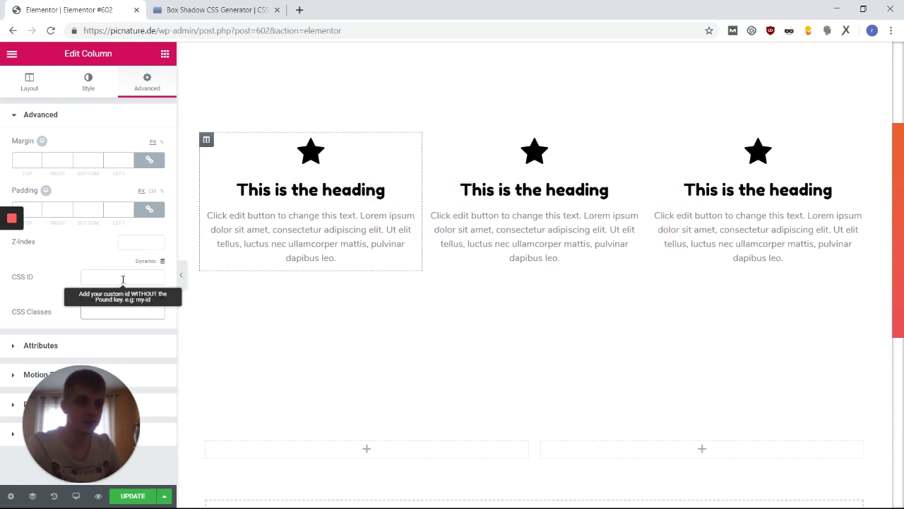
# - Check the first icon box's style settings and the section's border style settings for a box shadow option
pyautogui.click(219, 152)
pyautogui.click(87, 82)
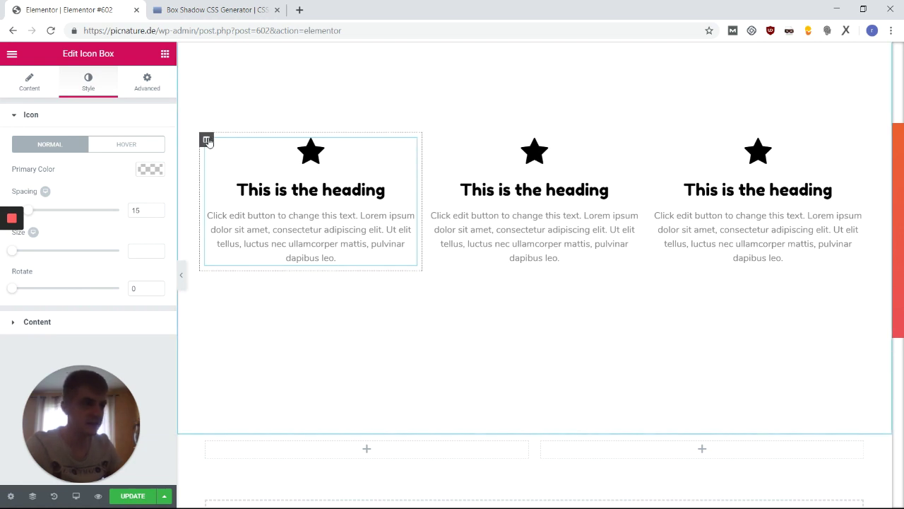
pyautogui.click(207, 140)
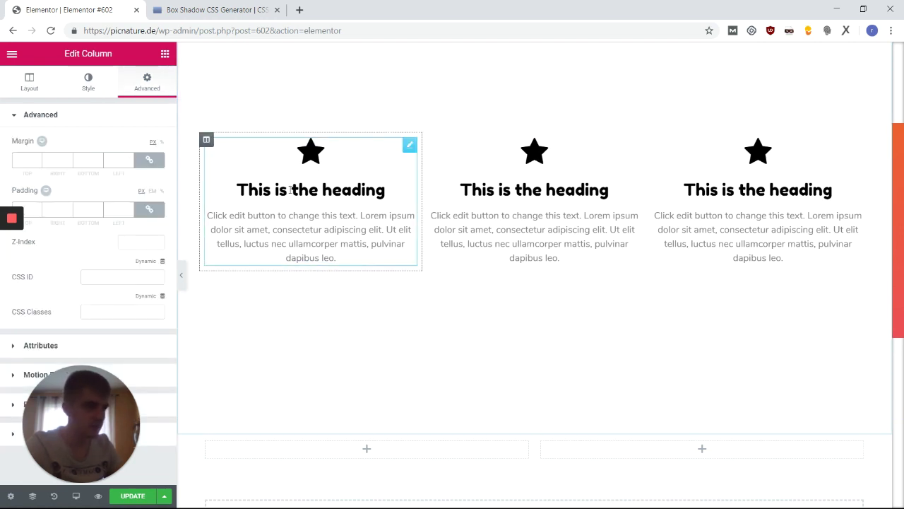
pyautogui.scroll(2, 329, 226)
pyautogui.scroll(1, 328, 226)
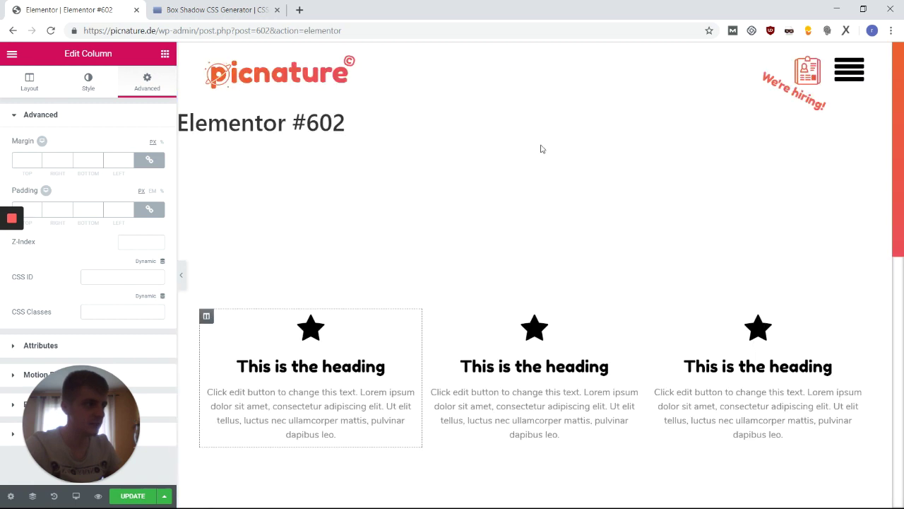
pyautogui.click(535, 139)
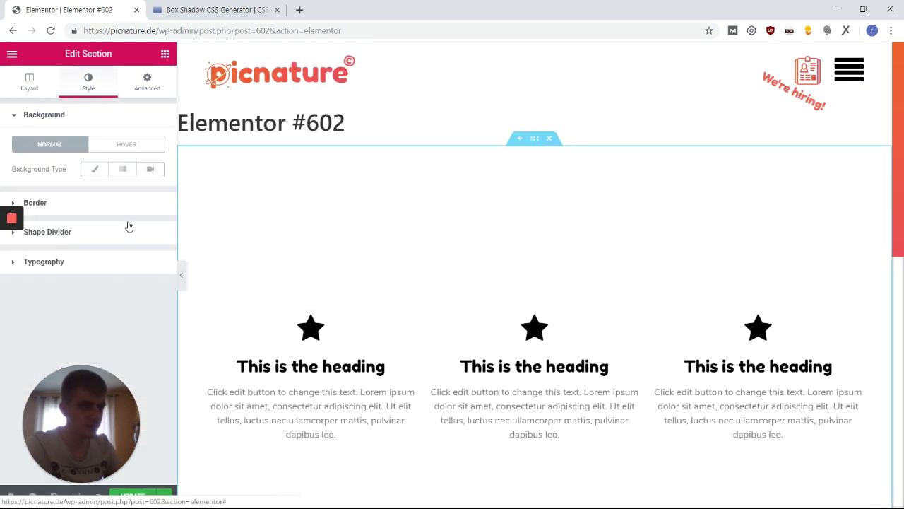
pyautogui.click(42, 204)
pyautogui.scroll(-1, 348, 276)
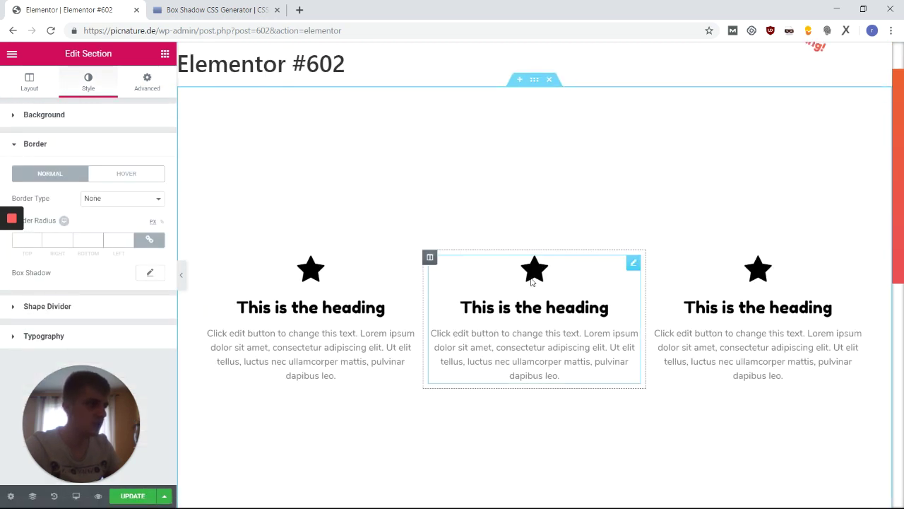
# - Examine the middle icon box's style and advanced border settings for its own box shadow option
pyautogui.click(533, 283)
pyautogui.click(88, 81)
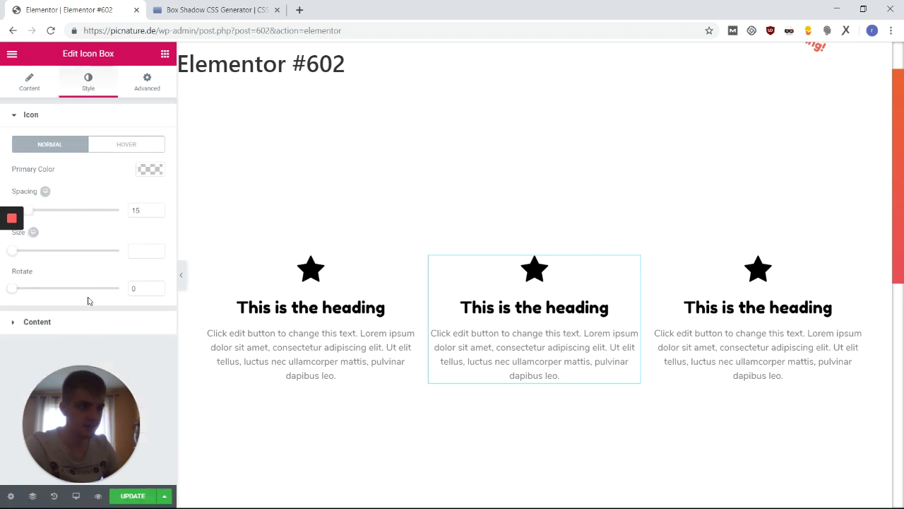
pyautogui.click(147, 81)
pyautogui.scroll(-1, 97, 240)
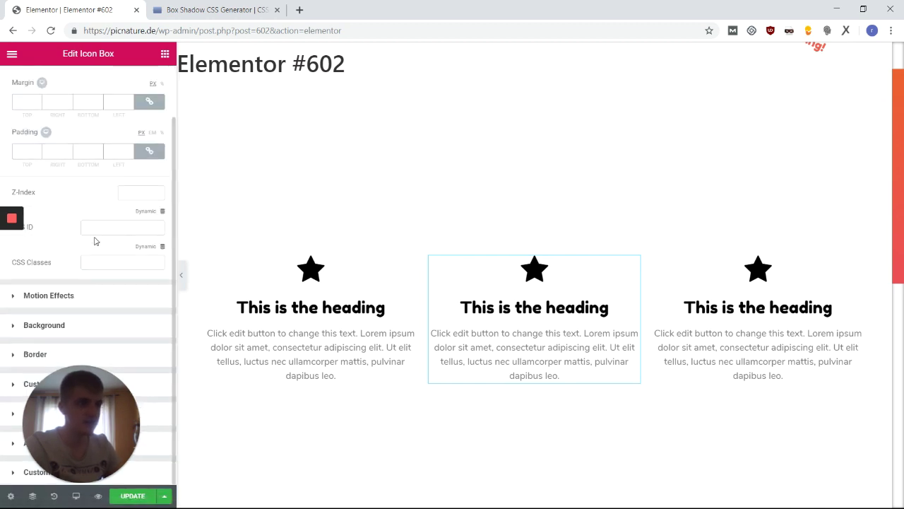
pyautogui.click(16, 354)
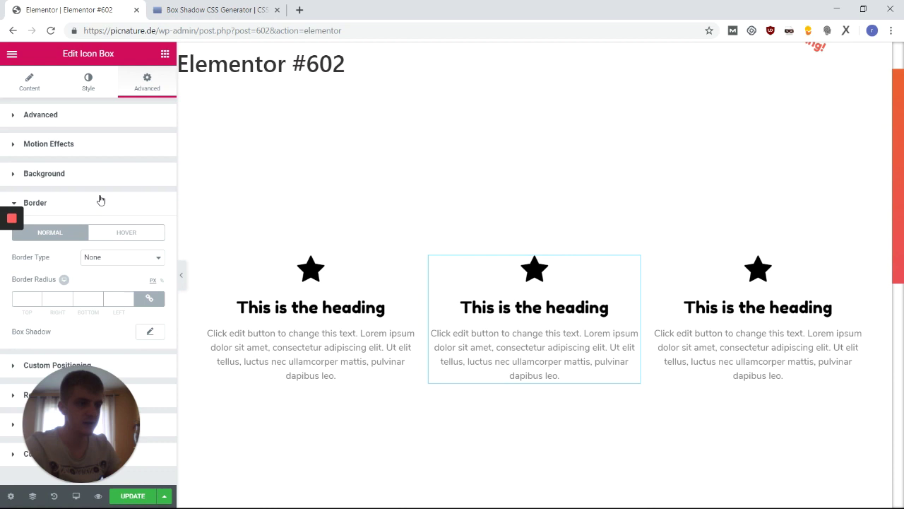
pyautogui.scroll(-5, 368, 325)
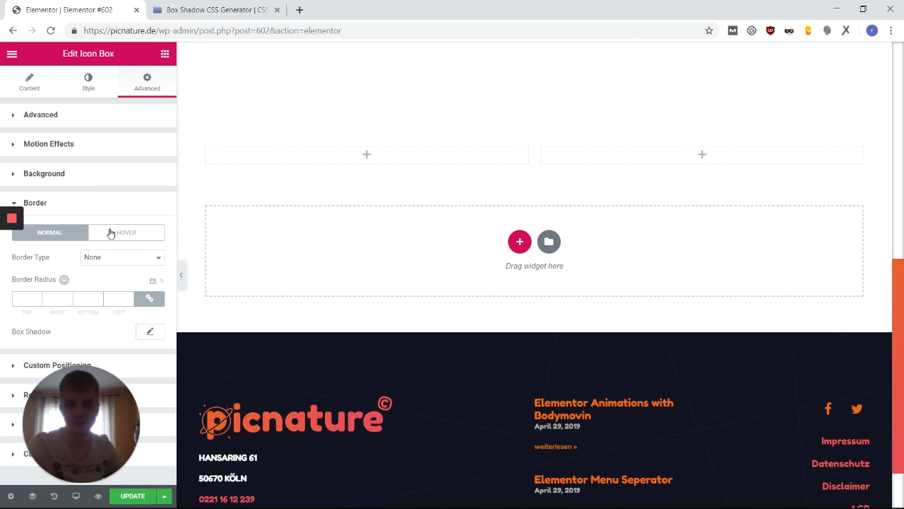
pyautogui.scroll(5, 347, 198)
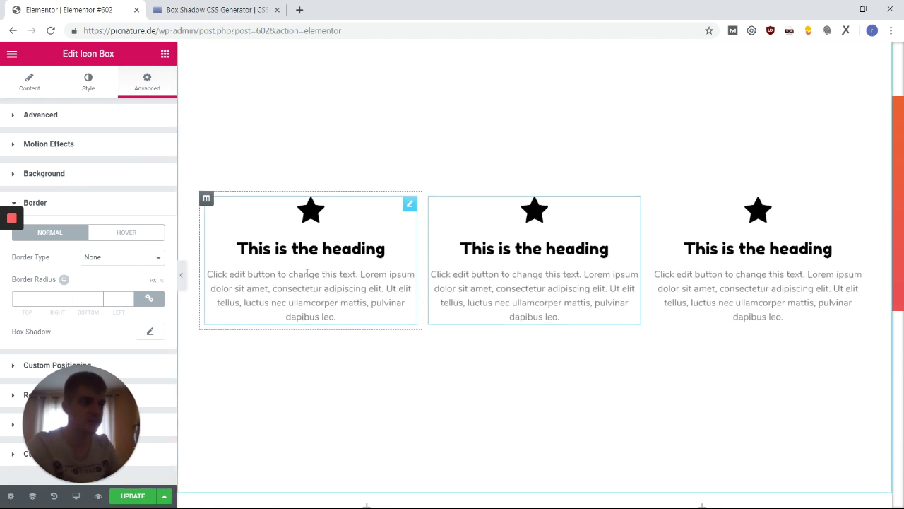
# - Assign the CSS class boxshadow1 to the first icon box widget itself and update the page
pyautogui.click(306, 272)
pyautogui.click(154, 70)
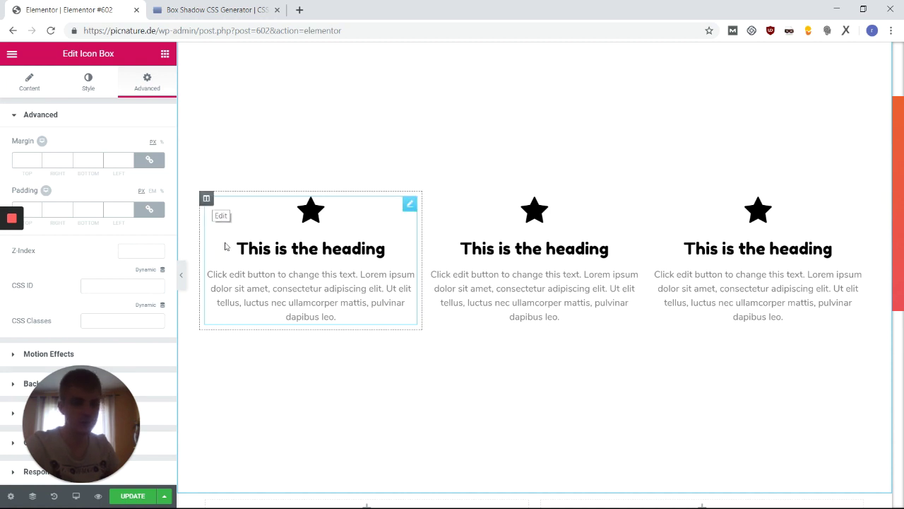
pyautogui.click(89, 320)
pyautogui.hotkey('ctrl', 'v')
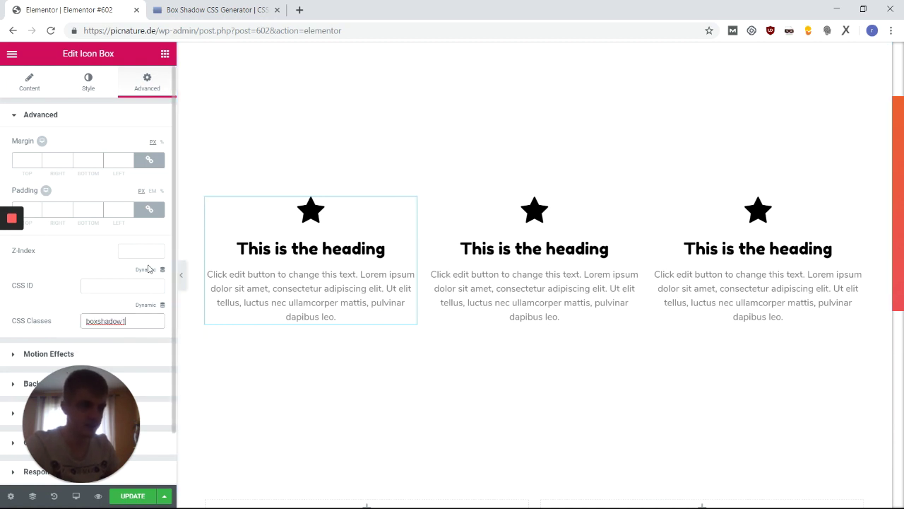
pyautogui.click(238, 360)
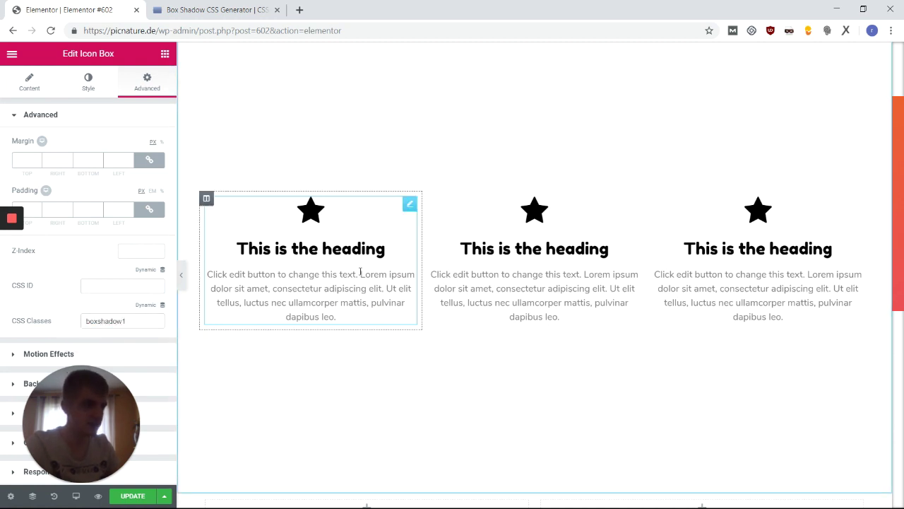
pyautogui.click(147, 493)
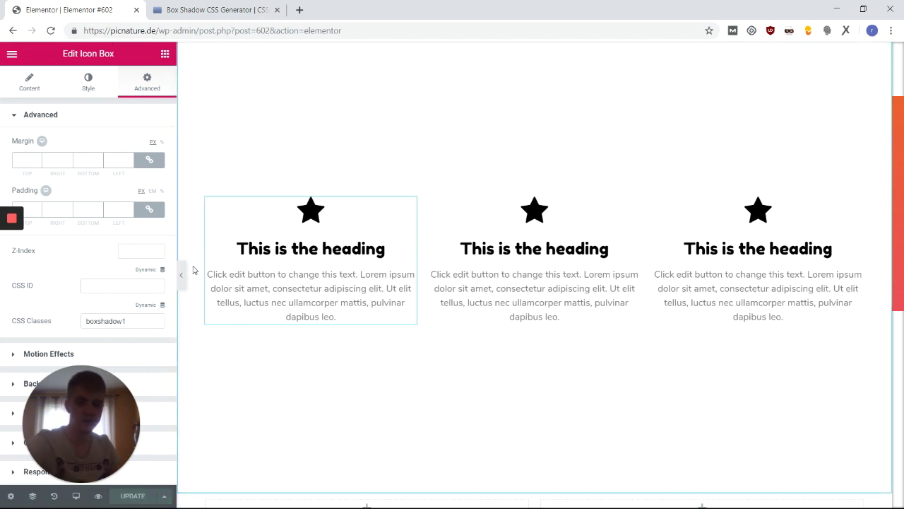
# - Open the site in a new browser tab while keeping the Elementor editor open
pyautogui.click(345, 366)
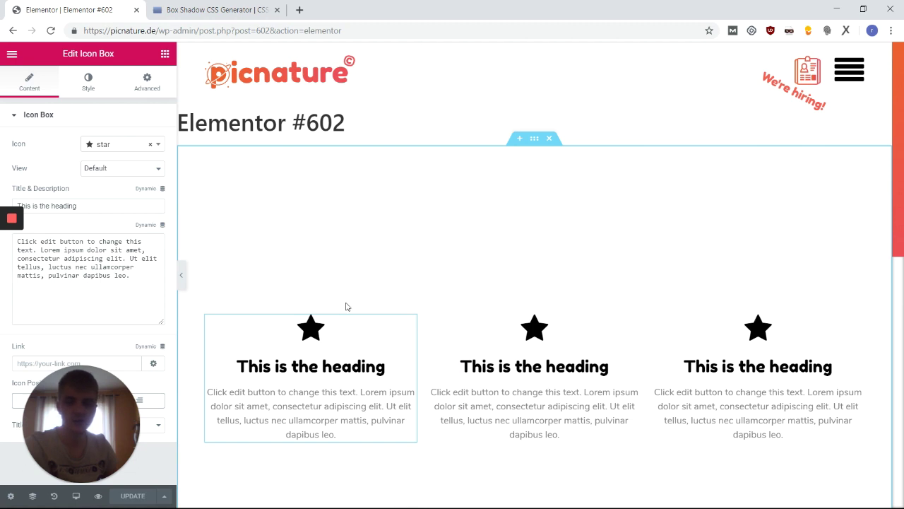
pyautogui.click(11, 54)
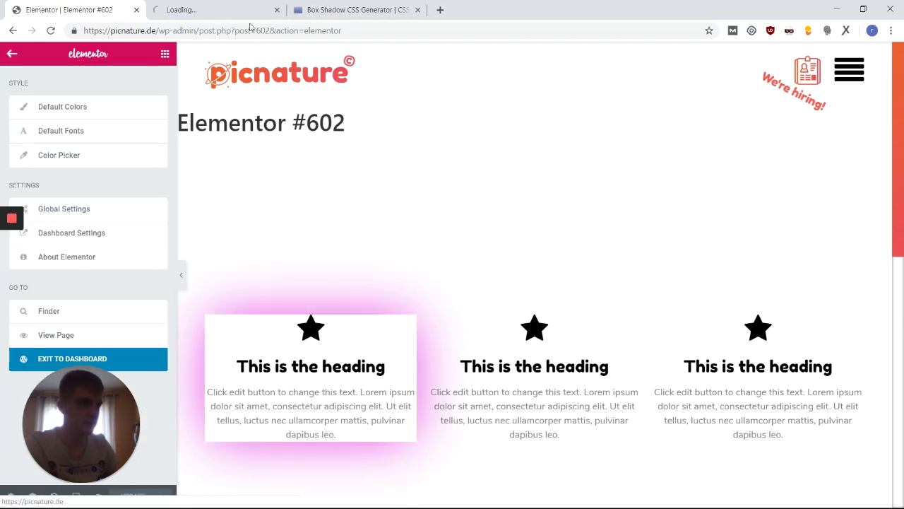